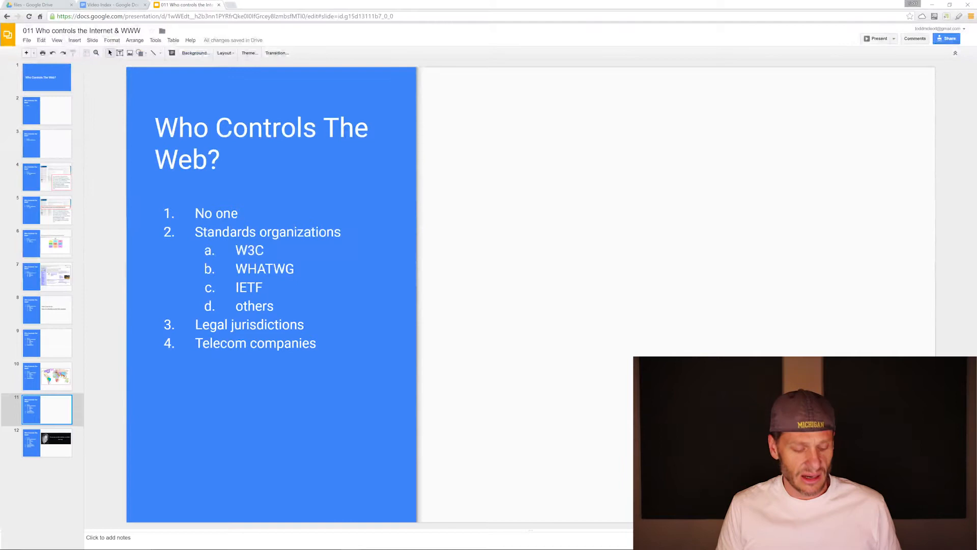
Start a new browser tab for a quick web search.
key("ctrl+t")
type("keep")
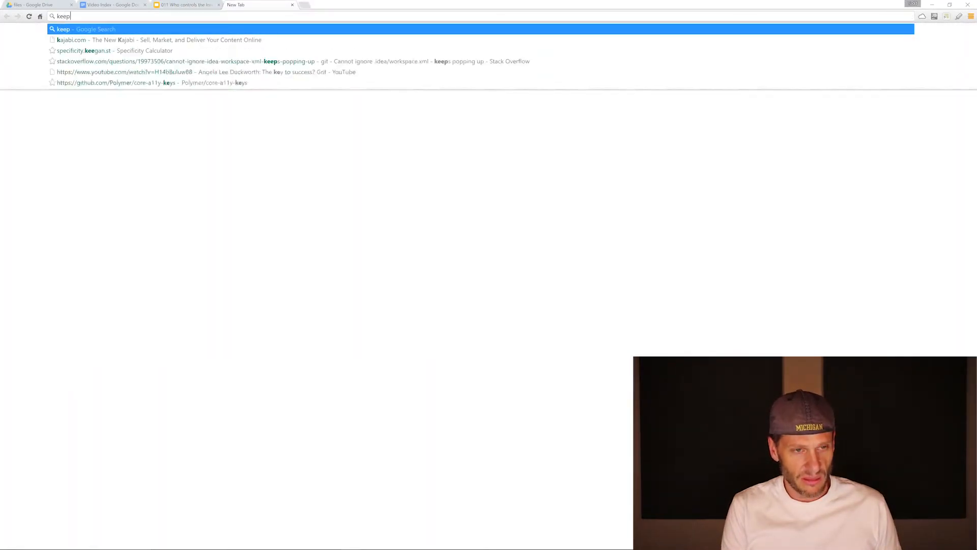
type(" the internet free")
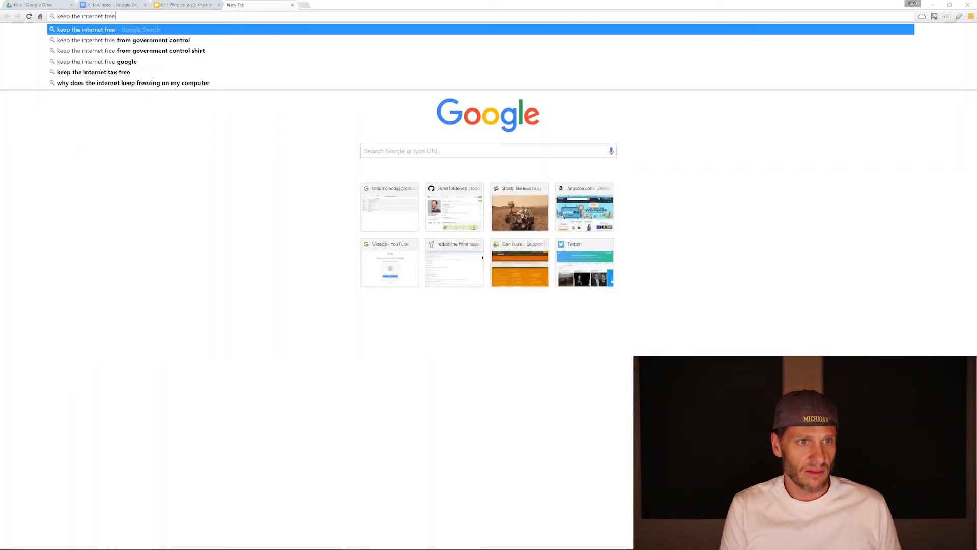
Search 'keep the internet free' and go to the Save the Internet | Free Press result.
key("Return")
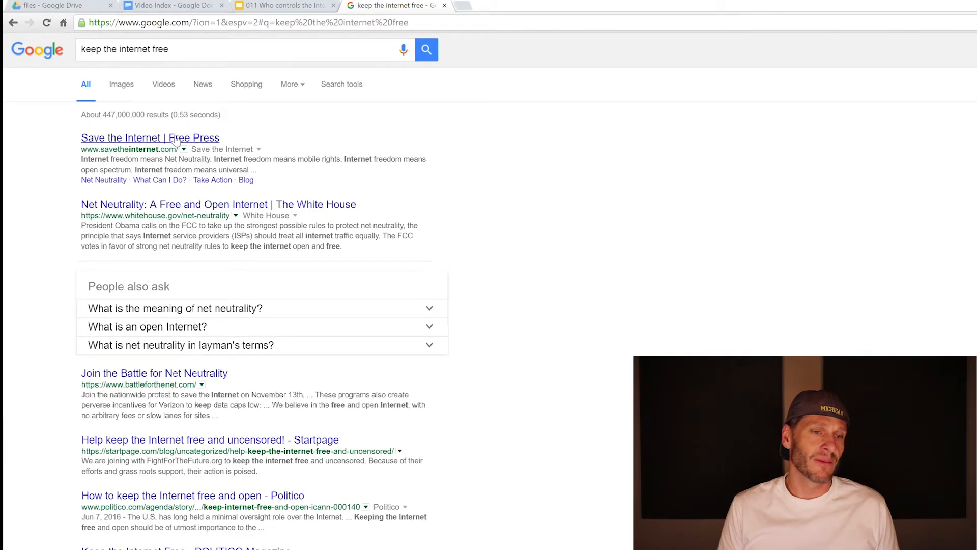
left_click(175, 139)
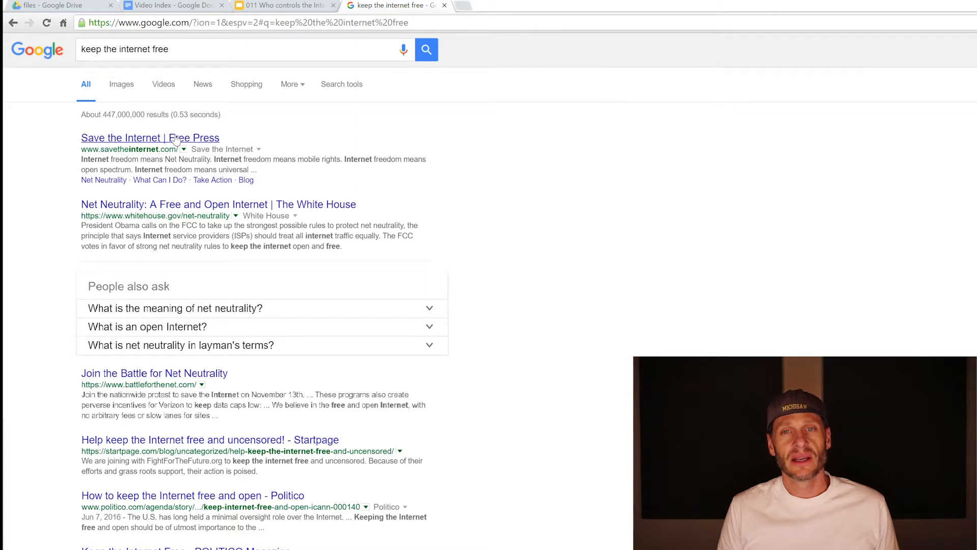
Switch back to the Slides deck and present it full screen via View > Present.
left_click(282, 6)
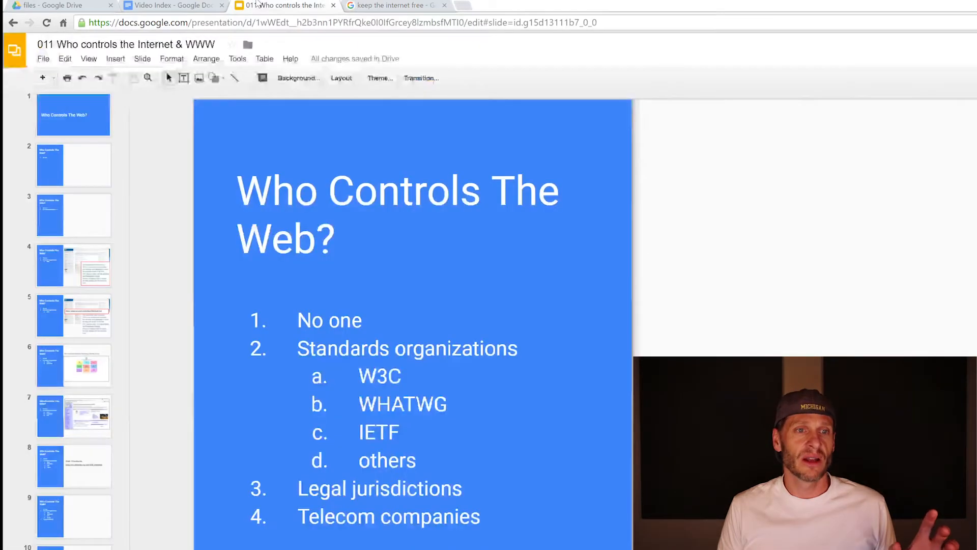
left_click(90, 59)
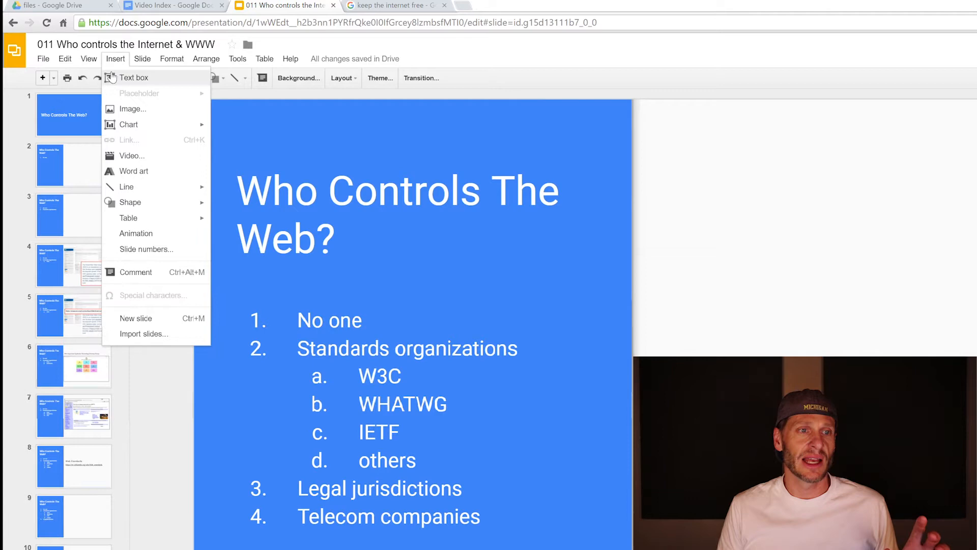
mouse_move(88, 59)
left_click(101, 78)
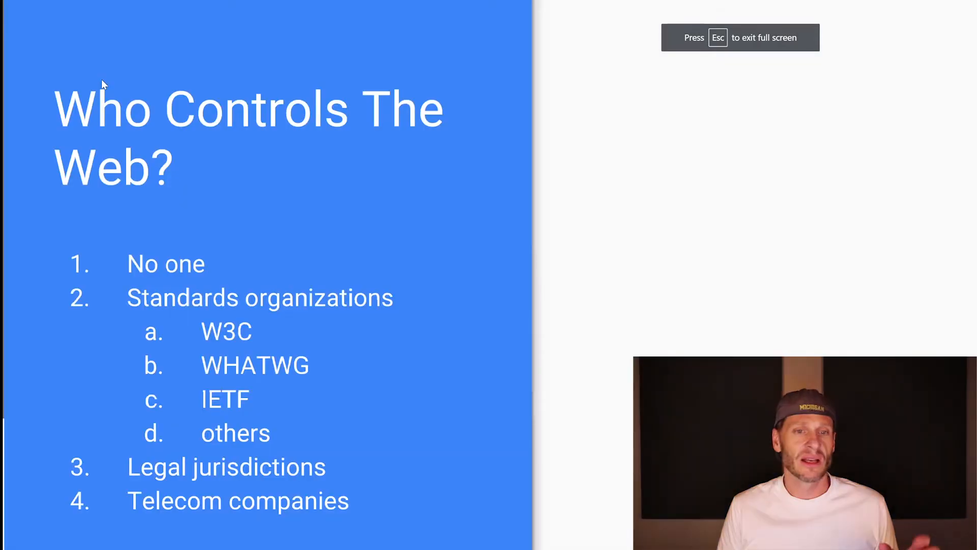